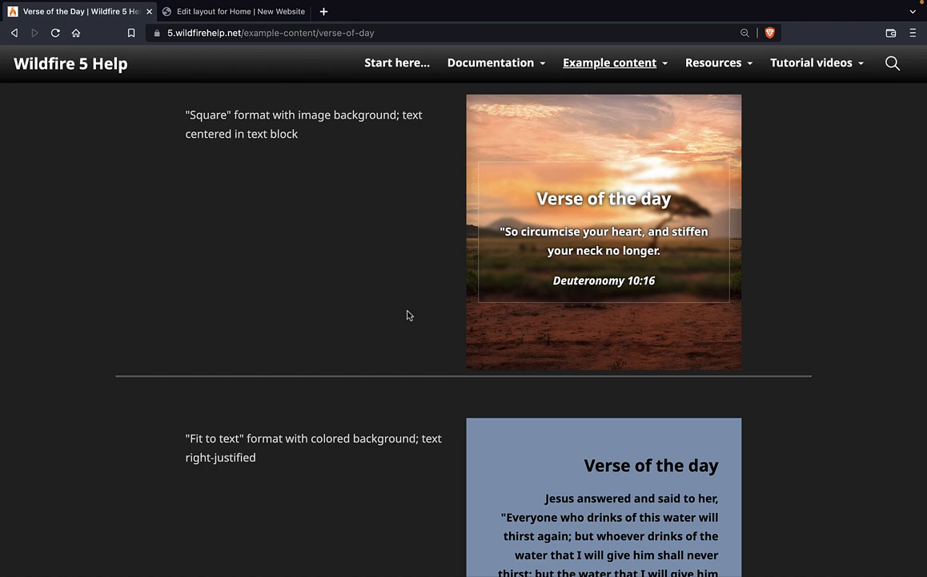
- Examine the example Verse of the Day formats, from square and fit-to-text to the portrait version
{"action": "scroll", "coordinate": [407, 315], "scroll_direction": "down", "scroll_amount": 5}
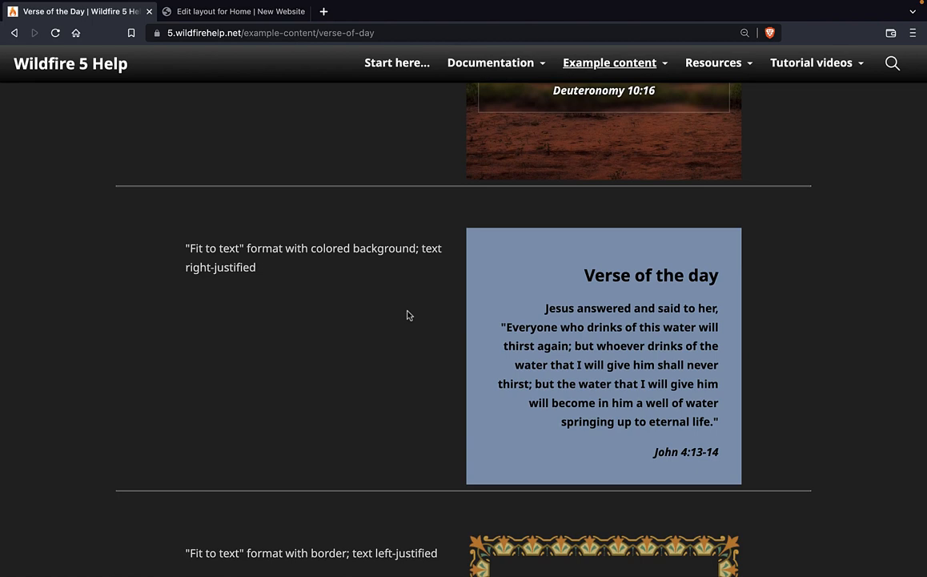
{"action": "scroll", "coordinate": [407, 314], "scroll_direction": "down", "scroll_amount": 8}
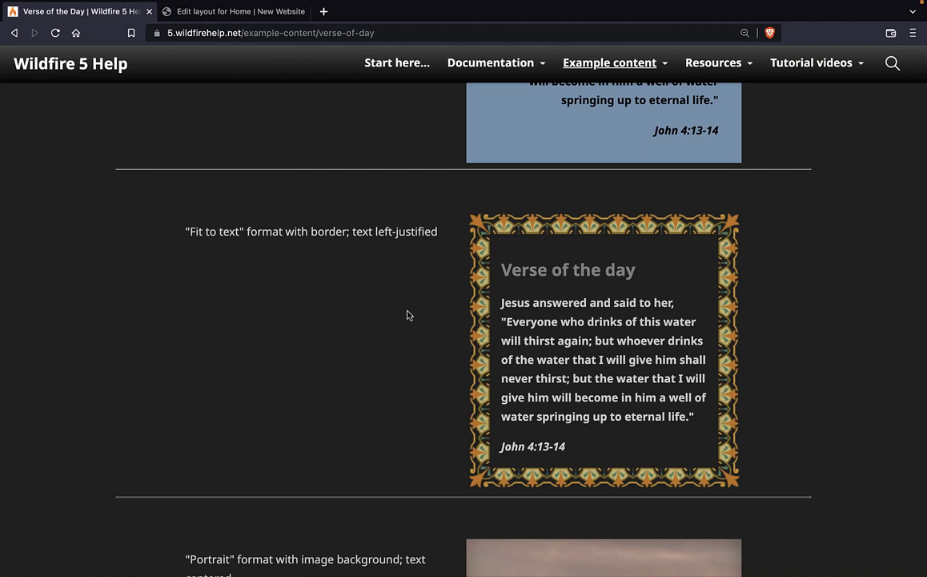
{"action": "scroll", "coordinate": [407, 315], "scroll_direction": "down", "scroll_amount": 5}
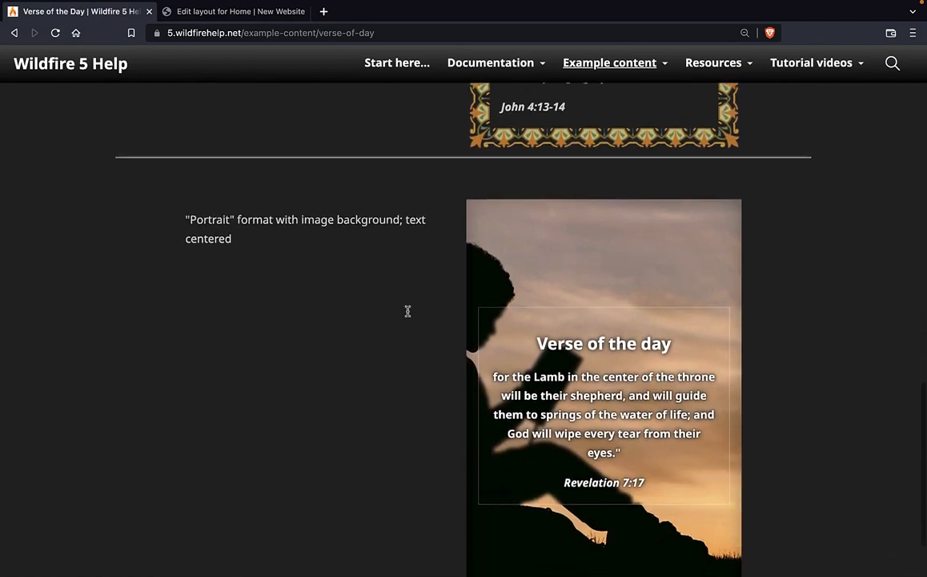
{"action": "scroll", "coordinate": [407, 313], "scroll_direction": "down", "scroll_amount": 2}
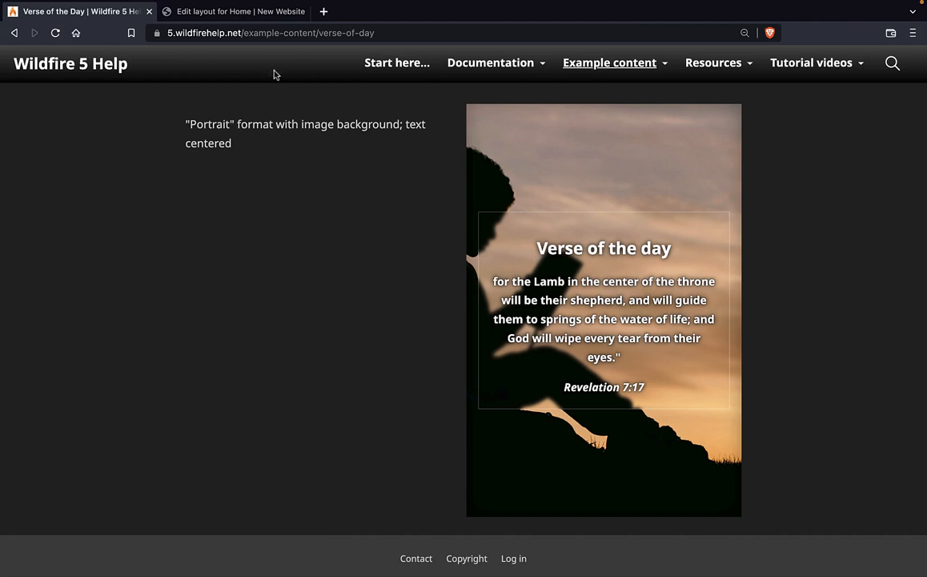
- Switch to the Home page layout editor and check the column and width settings of Section 2
{"action": "left_click", "coordinate": [256, 15]}
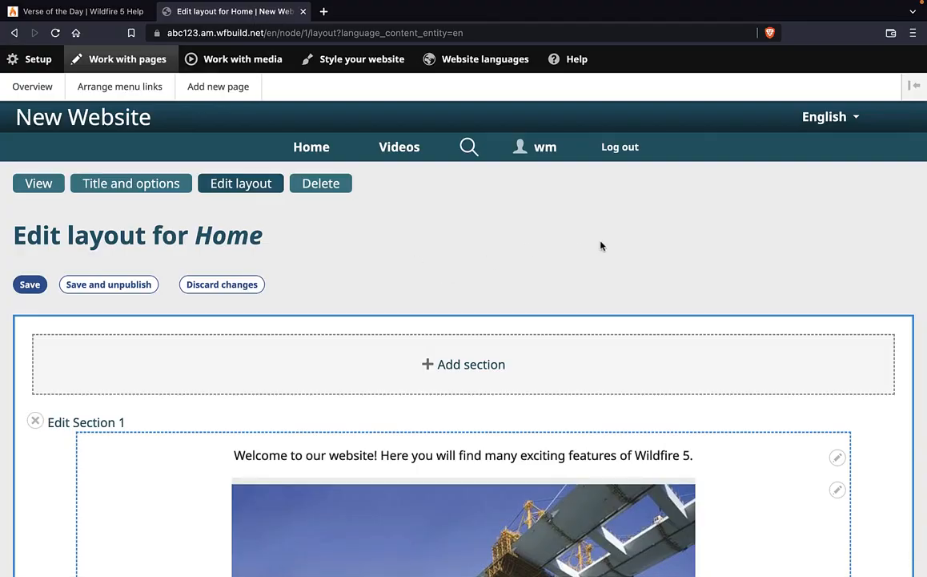
{"action": "scroll", "coordinate": [601, 245], "scroll_direction": "down", "scroll_amount": 5}
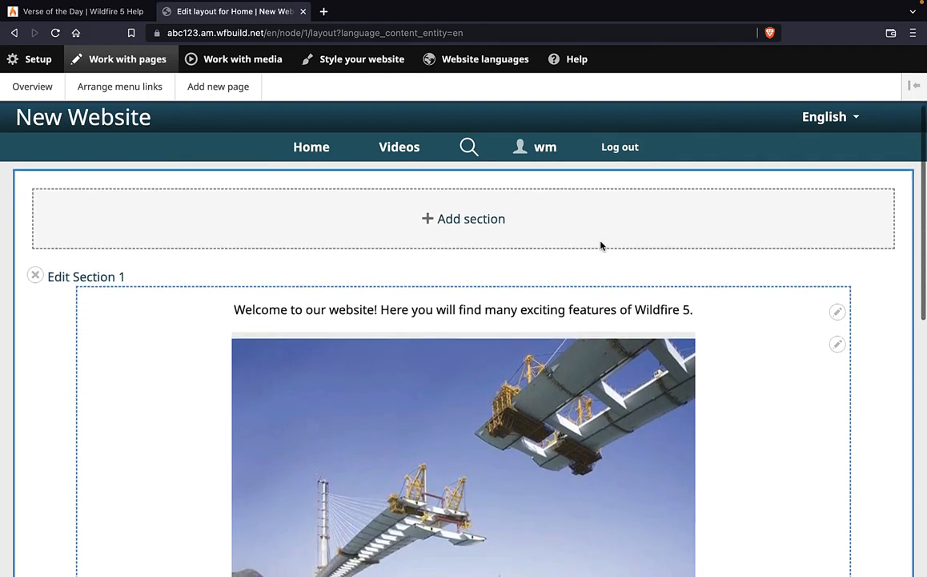
{"action": "scroll", "coordinate": [601, 242], "scroll_direction": "down", "scroll_amount": 2}
{"action": "scroll", "coordinate": [601, 241], "scroll_direction": "down", "scroll_amount": 6}
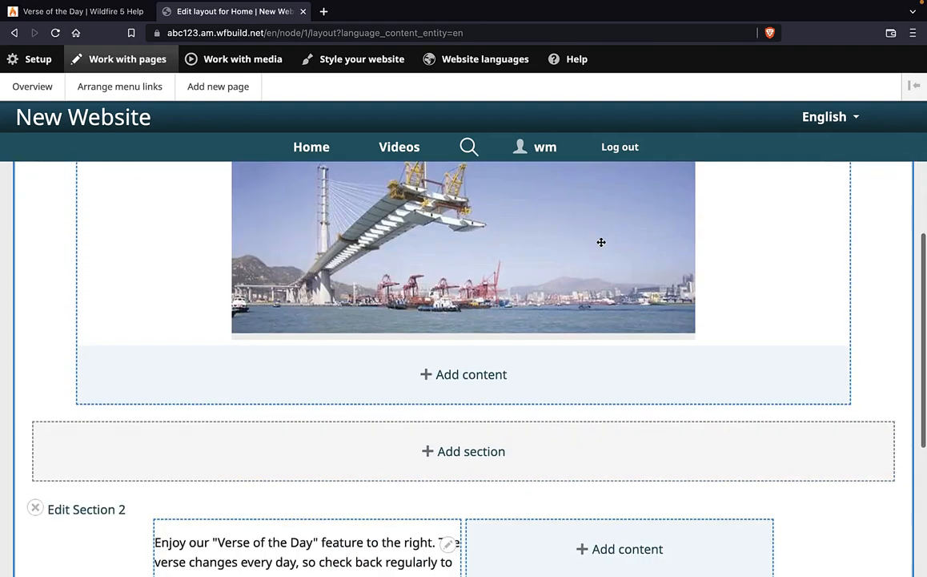
{"action": "scroll", "coordinate": [601, 246], "scroll_direction": "down", "scroll_amount": 2}
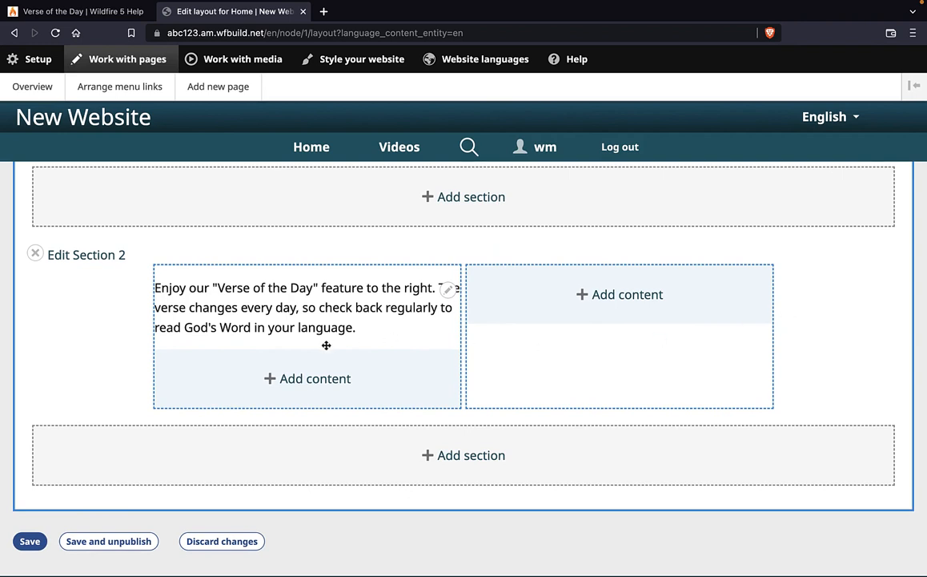
{"action": "left_click", "coordinate": [88, 255]}
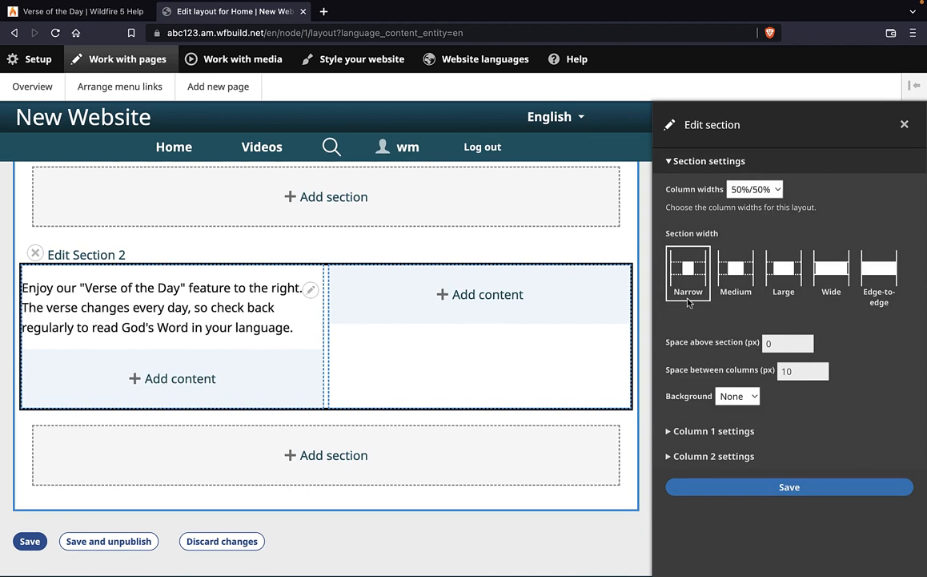
{"action": "left_click", "coordinate": [764, 488]}
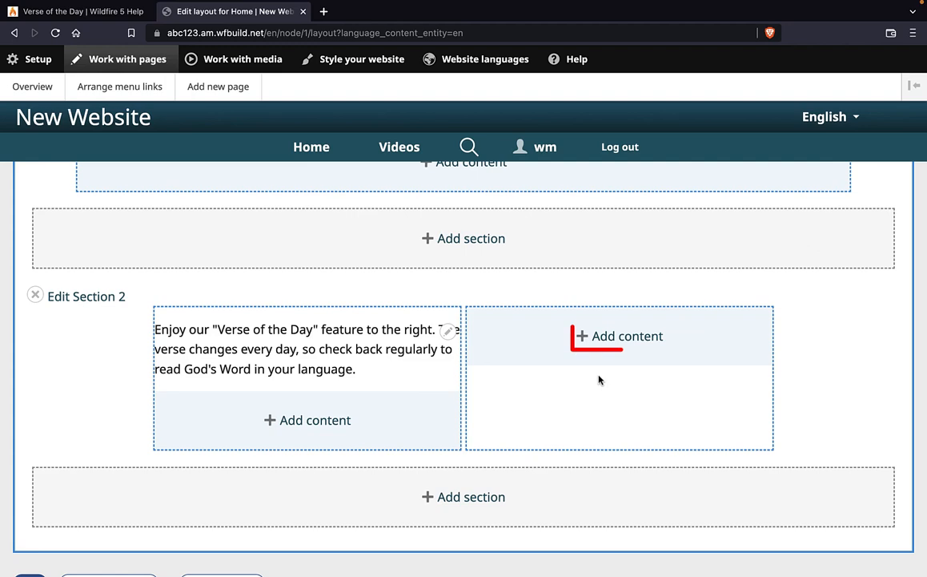
- Add a Verse of the day block to Section 2's empty column, using New American Standard Bible, Biblia de América and the Reformed Achí translation
{"action": "left_click", "coordinate": [629, 340]}
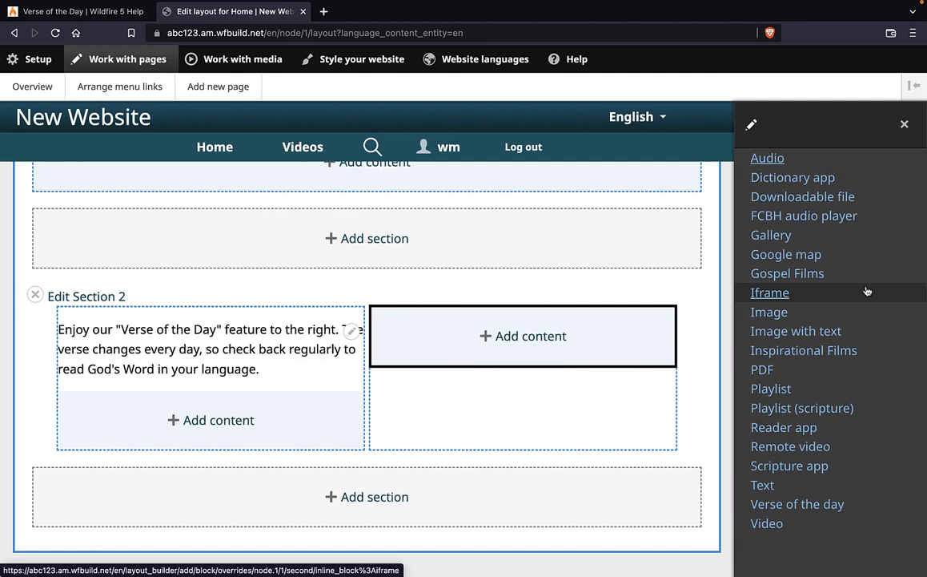
{"action": "left_click", "coordinate": [826, 508]}
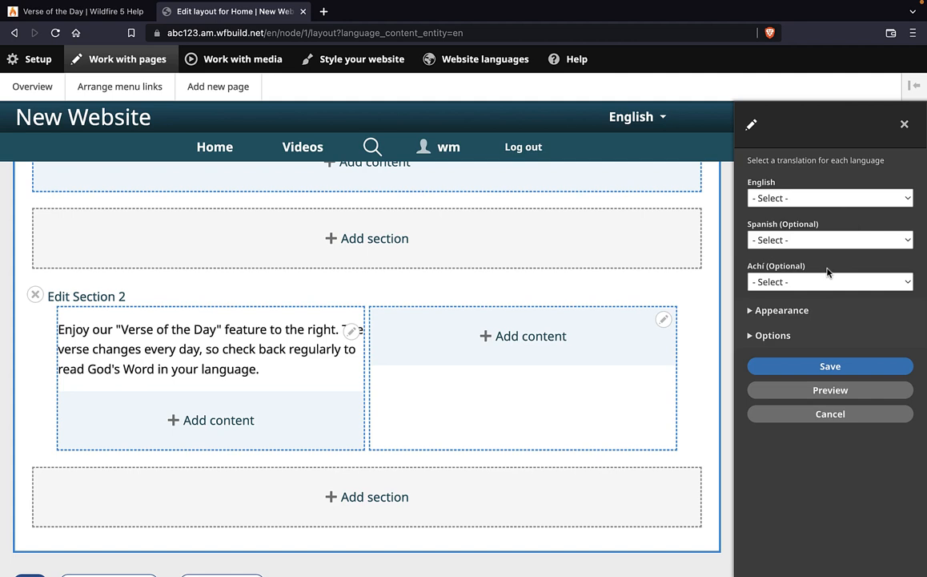
{"action": "left_click", "coordinate": [837, 207]}
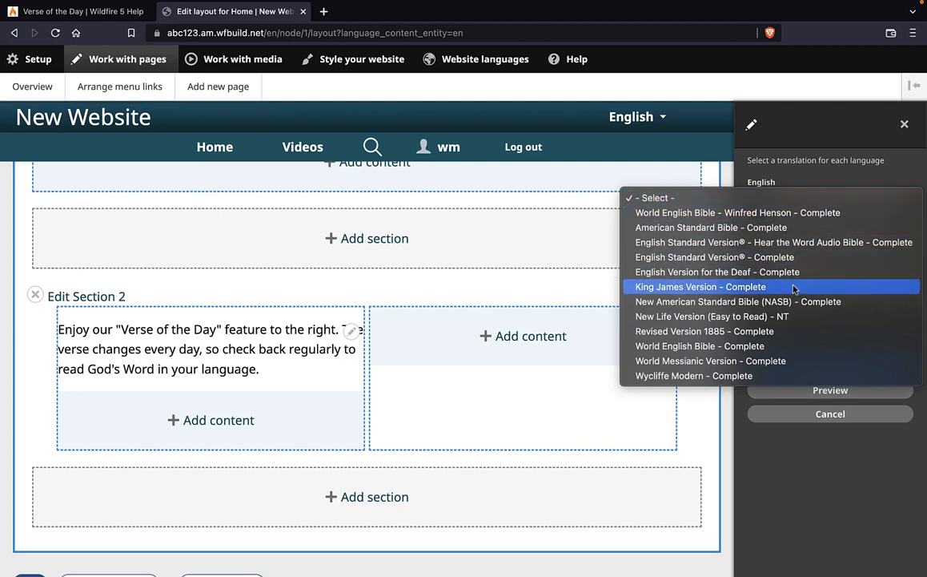
{"action": "left_click", "coordinate": [712, 302]}
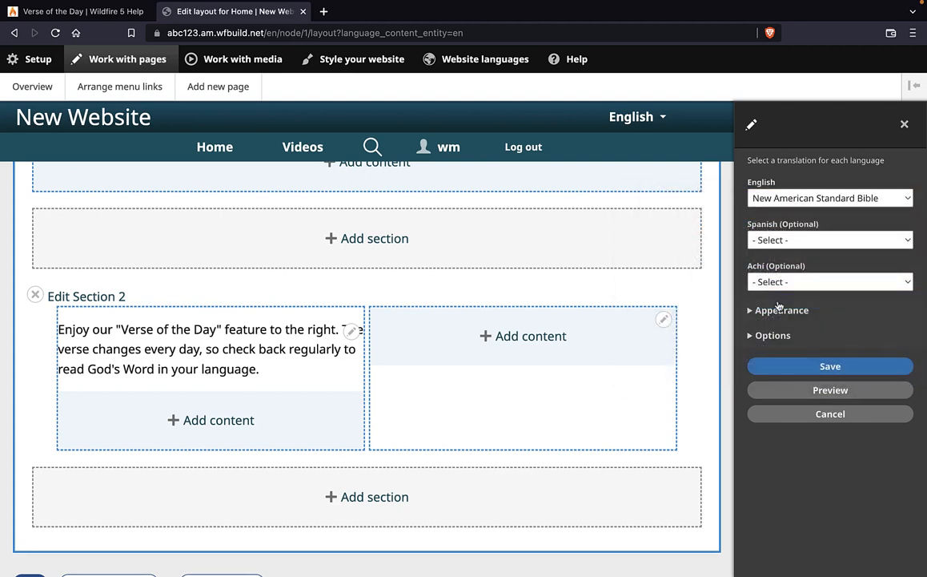
{"action": "left_click", "coordinate": [856, 240]}
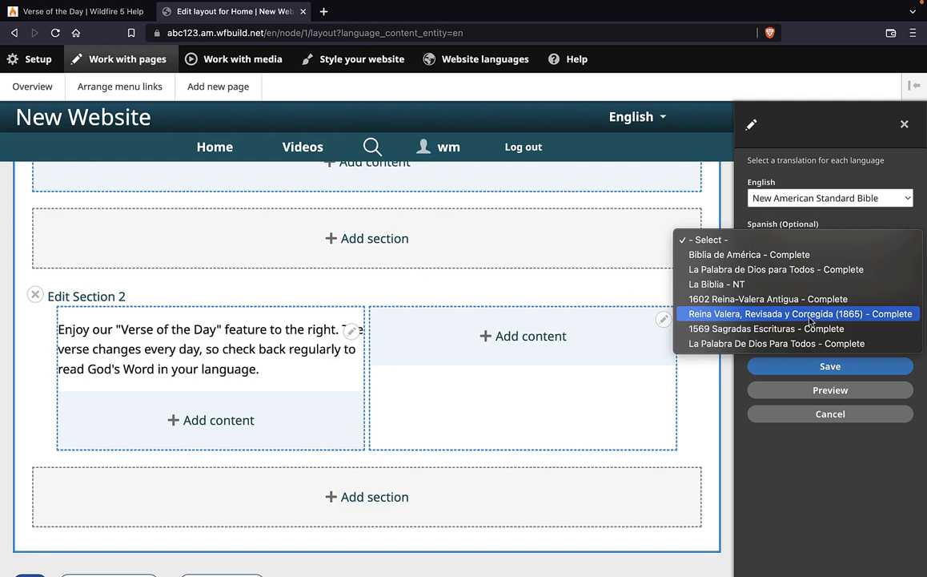
{"action": "left_click", "coordinate": [790, 256]}
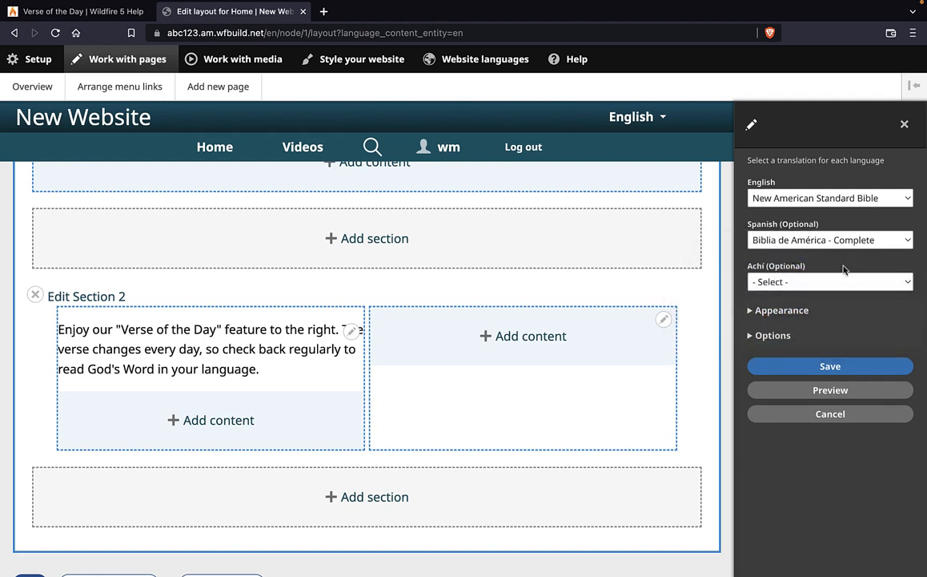
{"action": "left_click", "coordinate": [842, 281]}
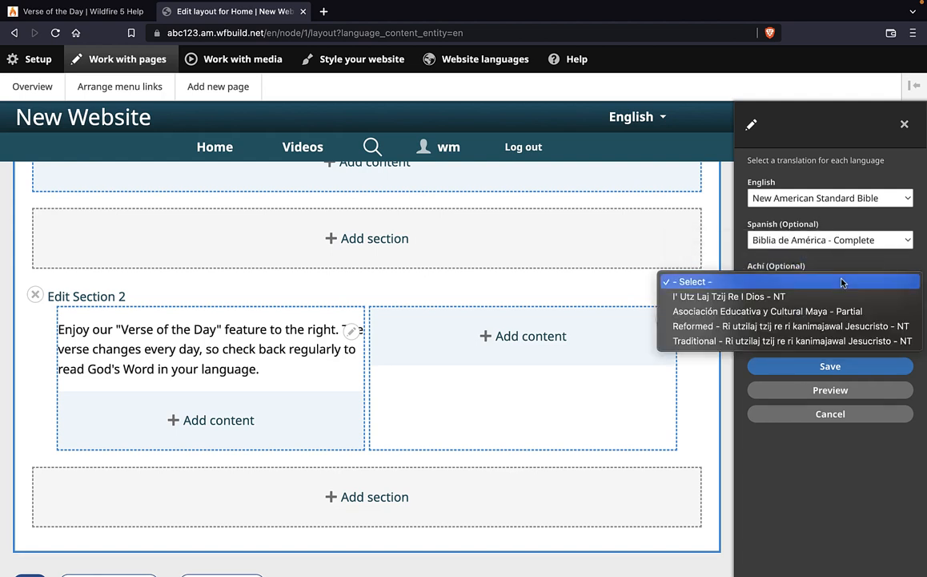
{"action": "left_click", "coordinate": [873, 328]}
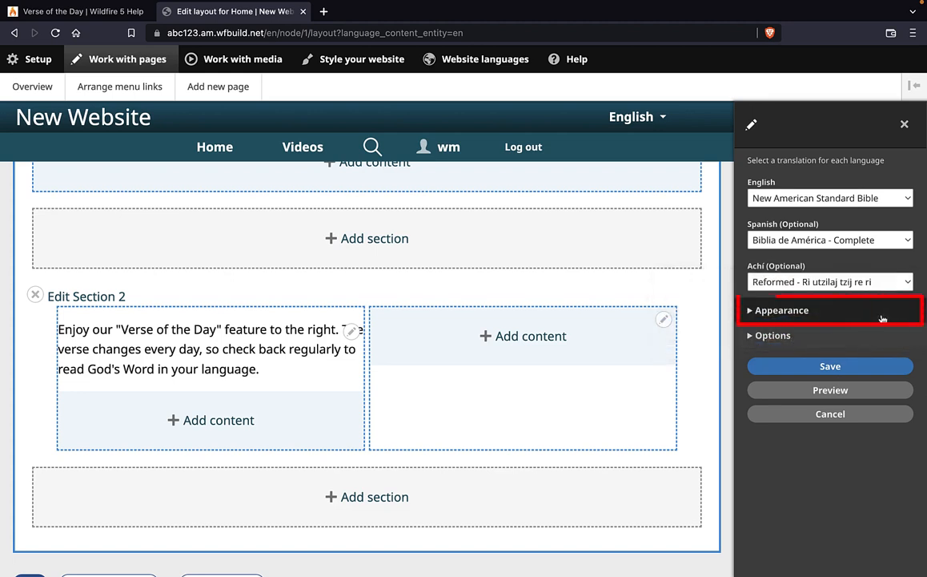
- Examine the verse block's appearance choices for text alignment, size, background type and background images
{"action": "left_click", "coordinate": [791, 314]}
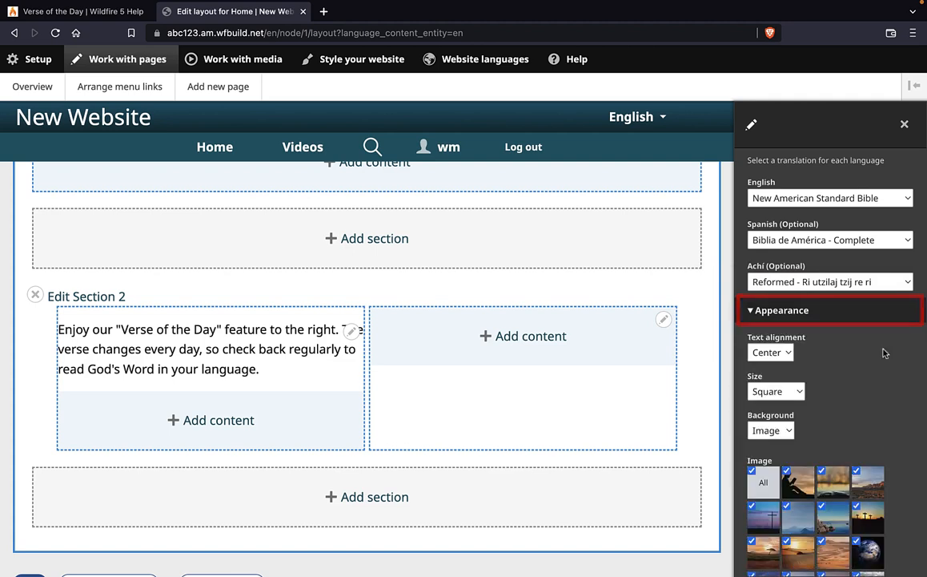
{"action": "scroll", "coordinate": [887, 363], "scroll_direction": "down", "scroll_amount": 2}
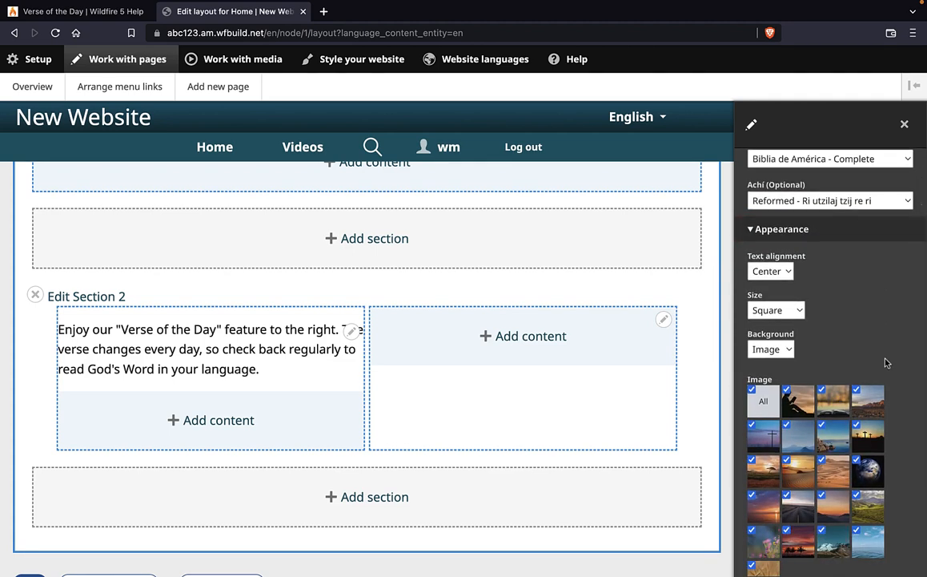
{"action": "scroll", "coordinate": [886, 363], "scroll_direction": "down", "scroll_amount": 1}
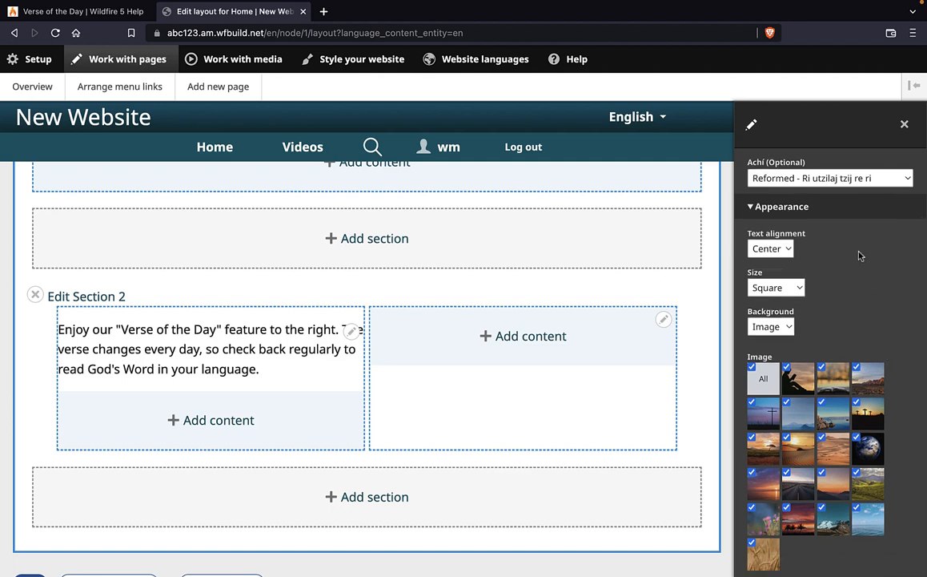
{"action": "left_click", "coordinate": [788, 249]}
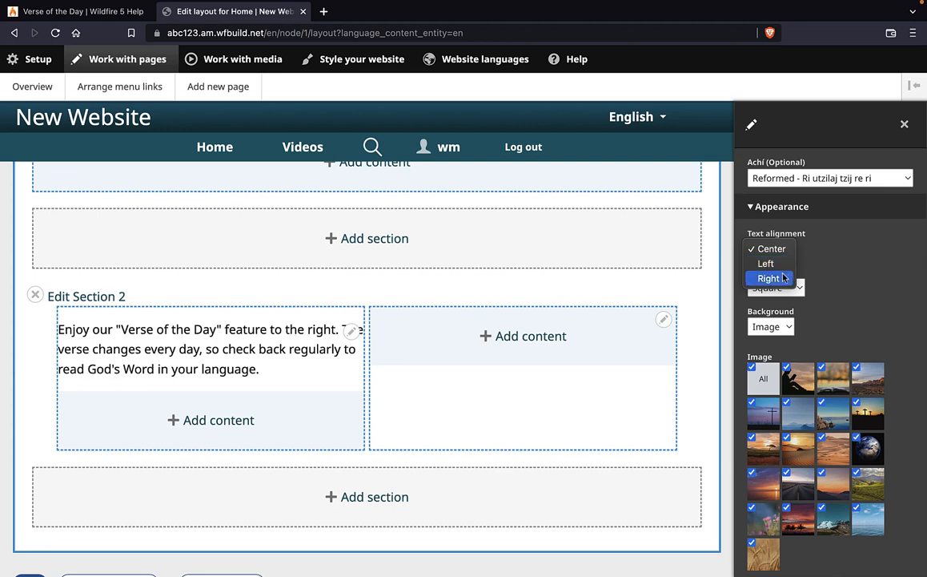
{"action": "left_click", "coordinate": [781, 250]}
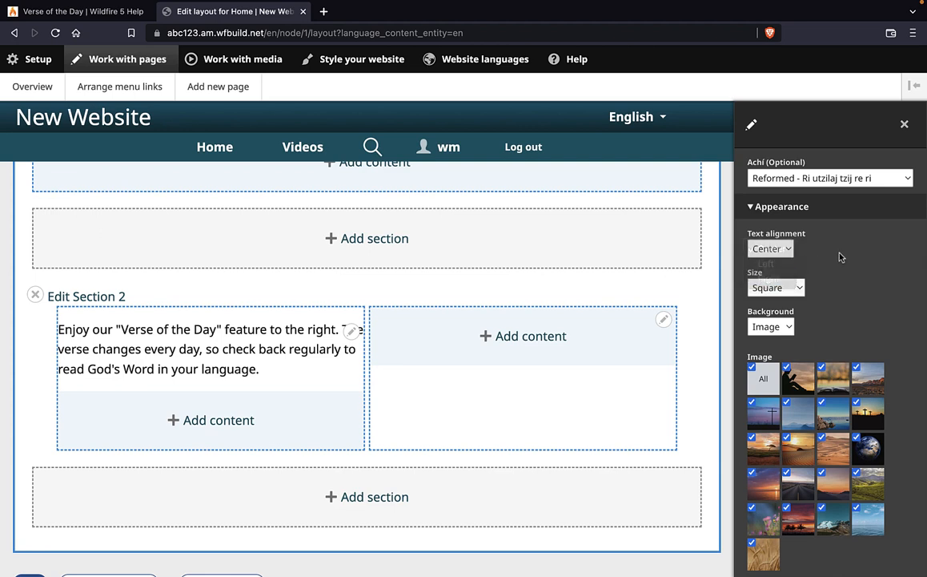
{"action": "left_click", "coordinate": [800, 289]}
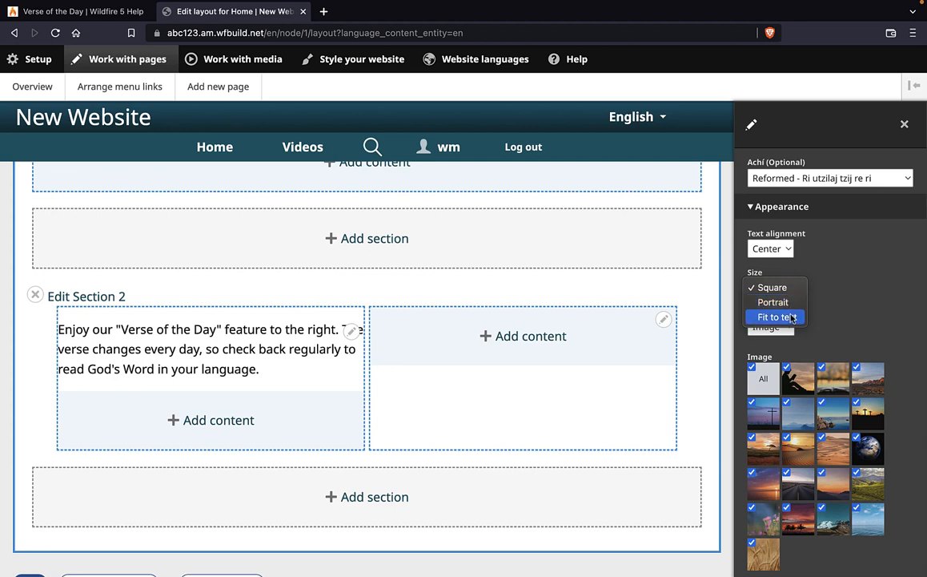
{"action": "left_click", "coordinate": [819, 290]}
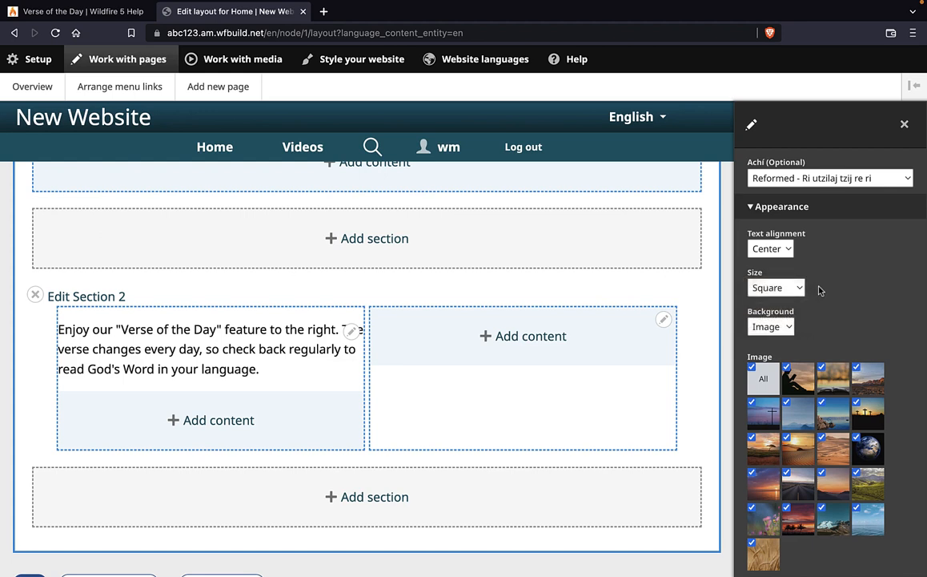
{"action": "left_click", "coordinate": [789, 328]}
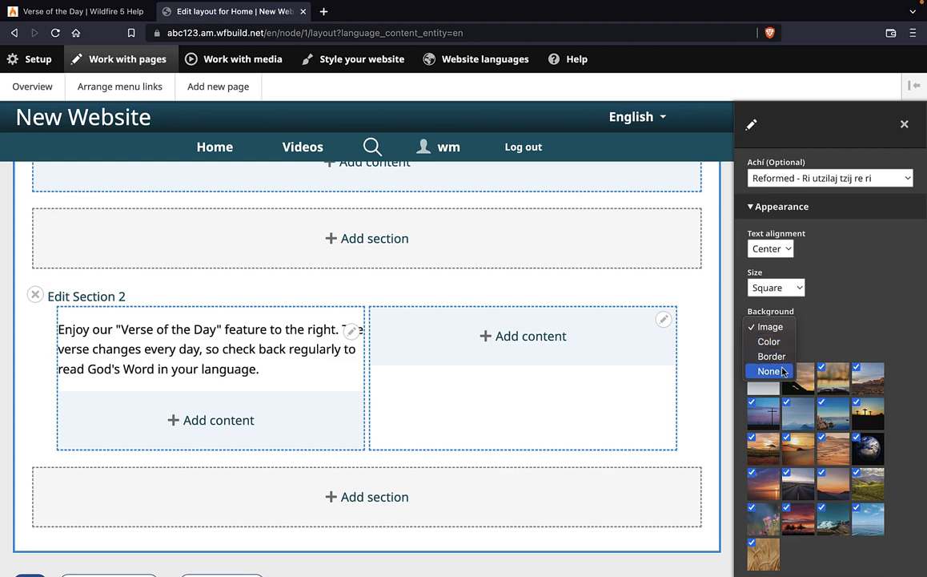
{"action": "left_click", "coordinate": [829, 326]}
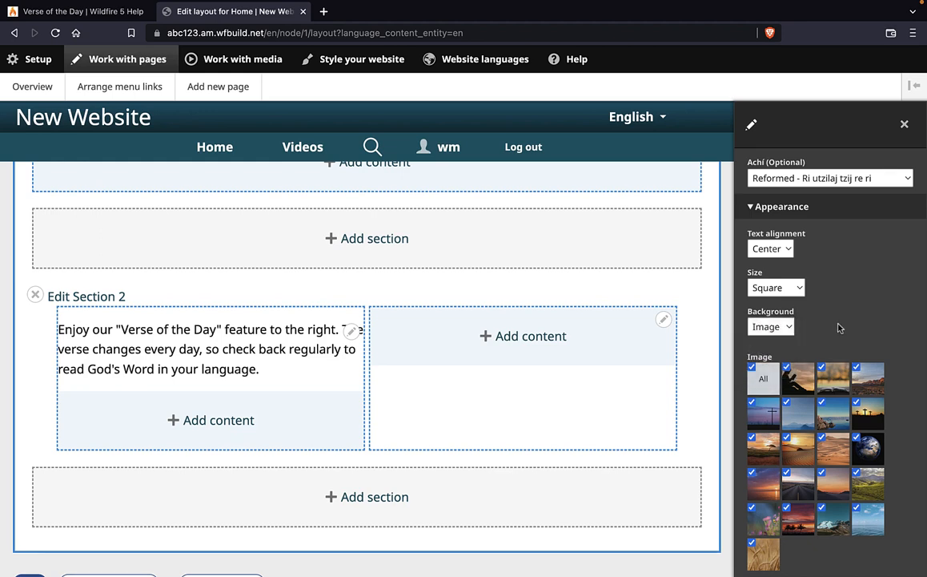
{"action": "scroll", "coordinate": [901, 387], "scroll_direction": "down", "scroll_amount": 2}
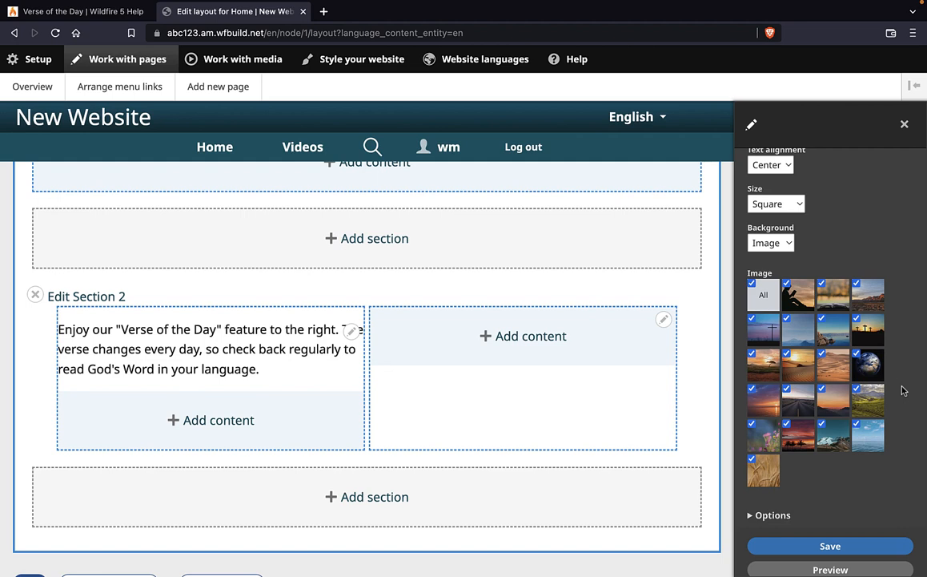
{"action": "scroll", "coordinate": [902, 390], "scroll_direction": "up", "scroll_amount": 2}
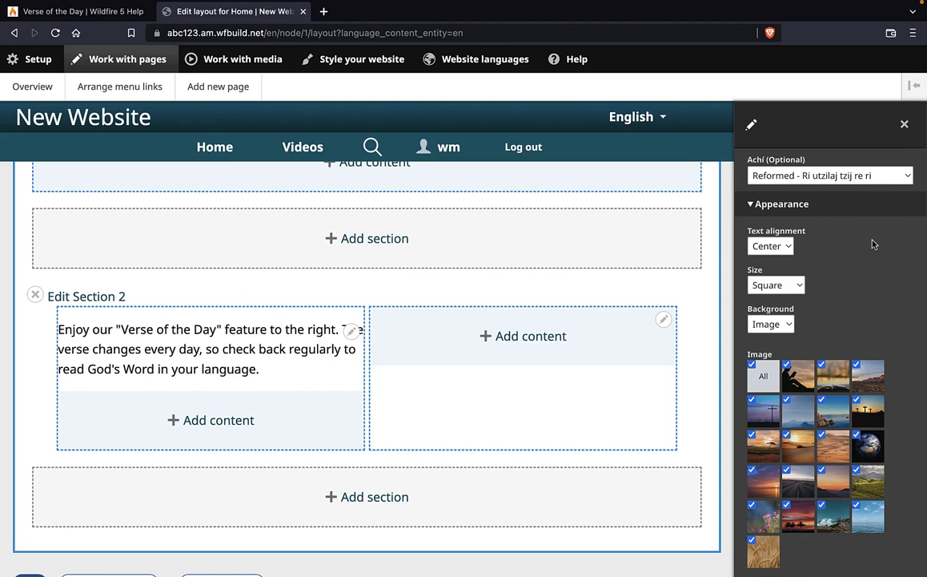
{"action": "left_click", "coordinate": [785, 205]}
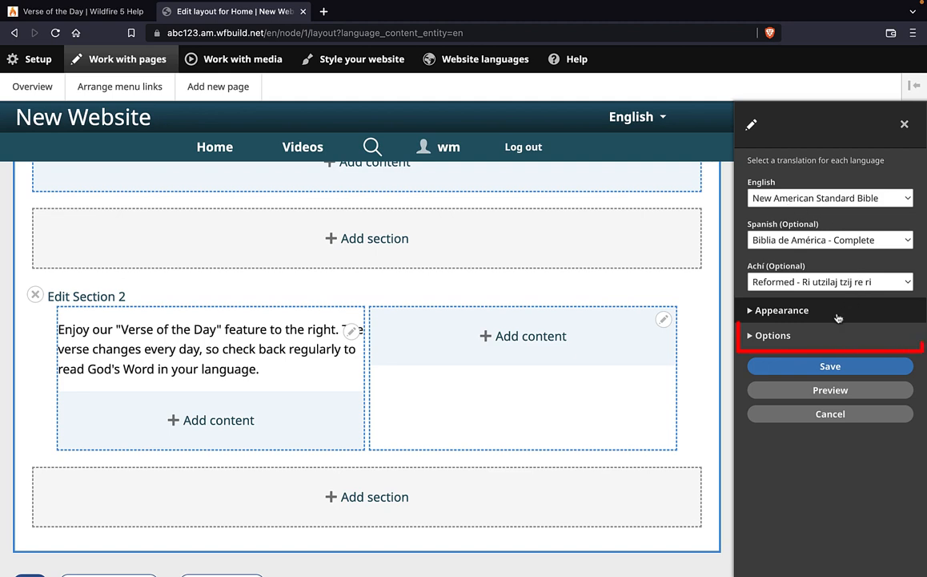
- Examine the verse block's date choices for Christmas day and Easter day
{"action": "left_click", "coordinate": [773, 336]}
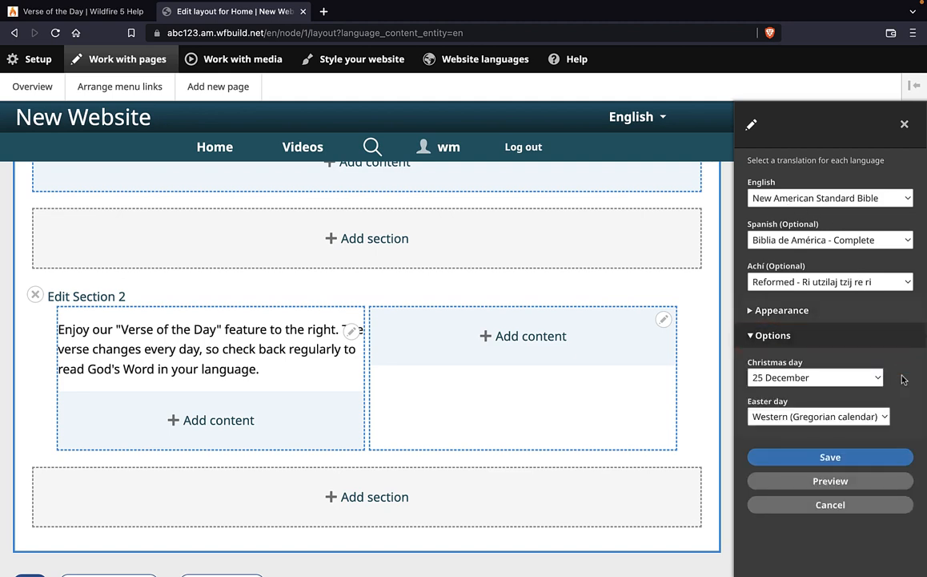
{"action": "left_click", "coordinate": [879, 379]}
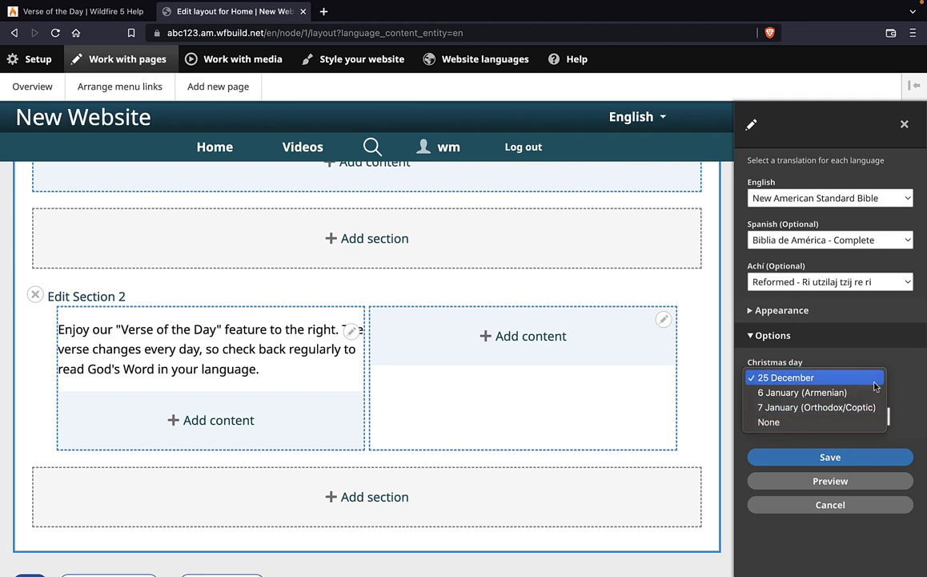
{"action": "left_click", "coordinate": [911, 366]}
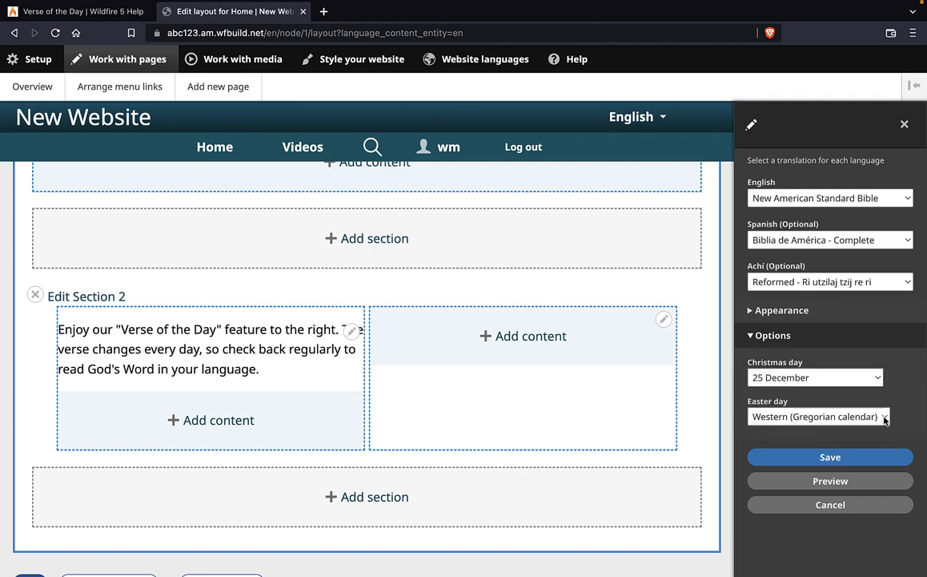
{"action": "left_click", "coordinate": [884, 418]}
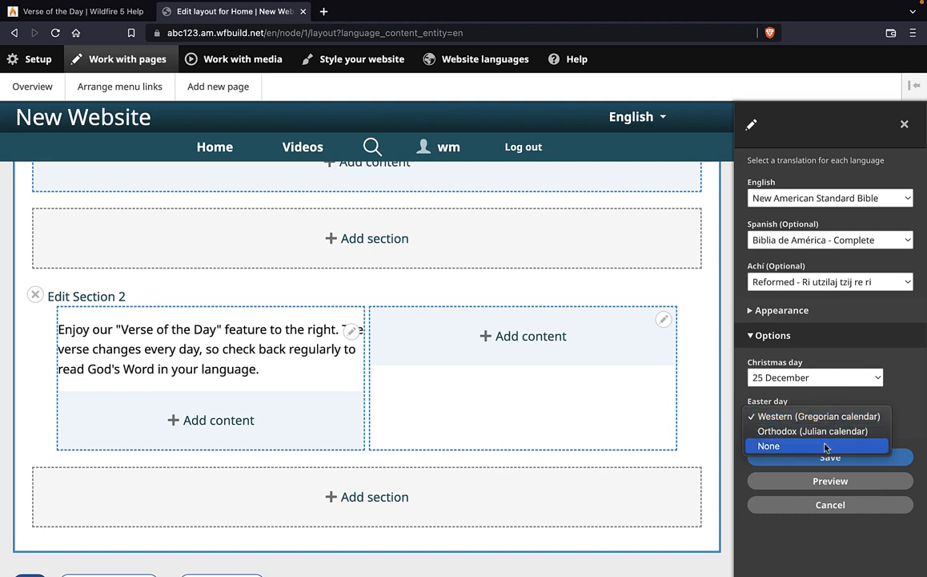
{"action": "left_click", "coordinate": [900, 400]}
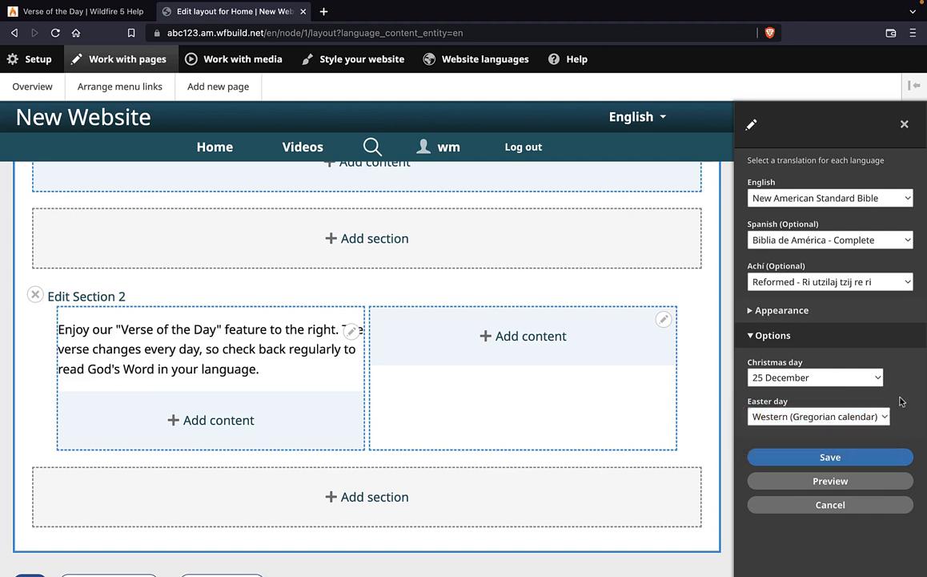
- Save the Verse of the day block's settings and check how the block looks in Section 2
{"action": "left_click", "coordinate": [776, 335]}
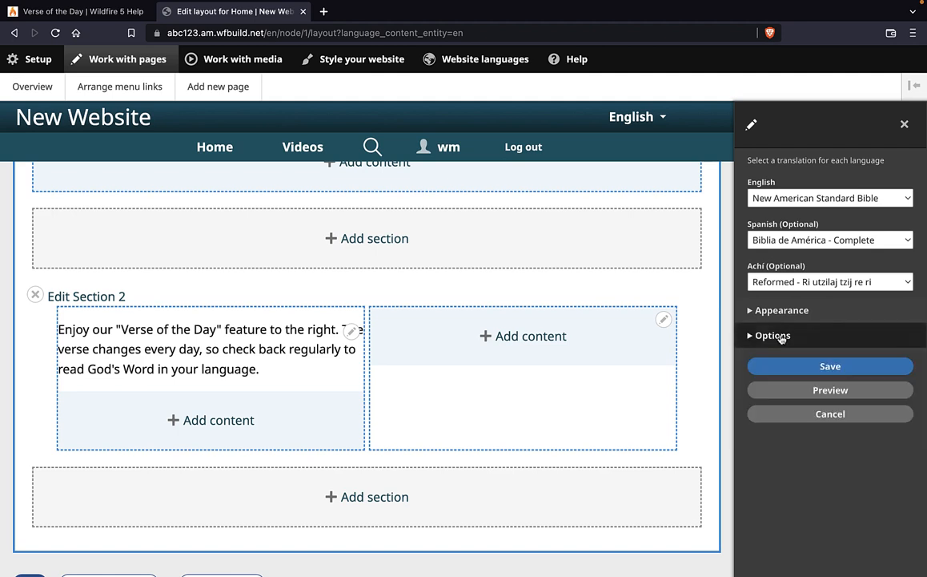
{"action": "left_click", "coordinate": [841, 368]}
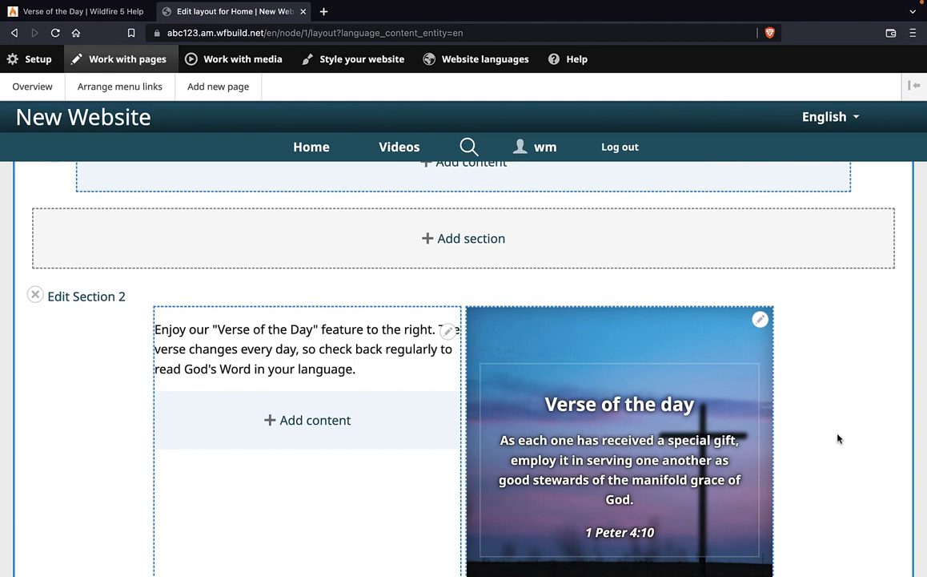
{"action": "scroll", "coordinate": [837, 438], "scroll_direction": "down", "scroll_amount": 3}
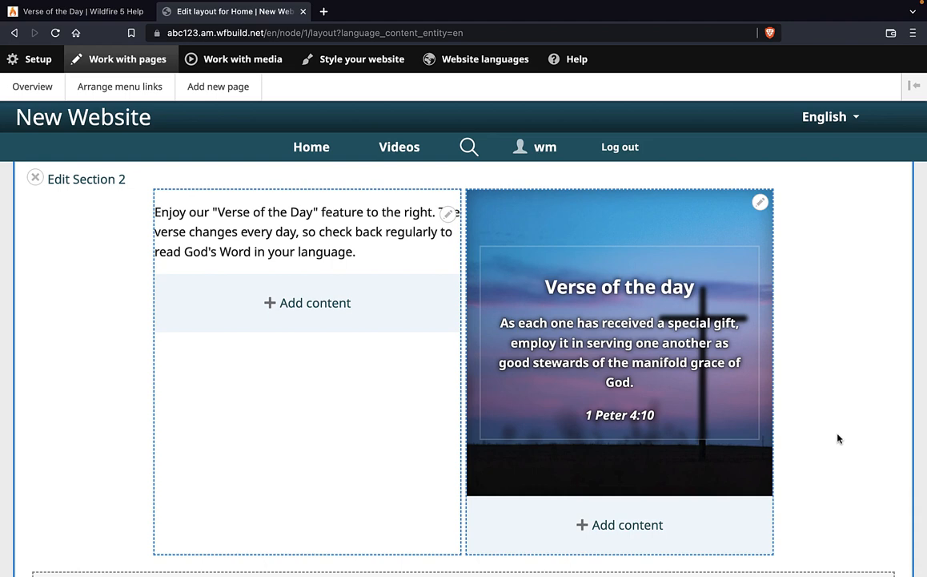
- Save the Home page layout and review the Verse of the day block on the resulting page
{"action": "scroll", "coordinate": [838, 438], "scroll_direction": "up", "scroll_amount": 1}
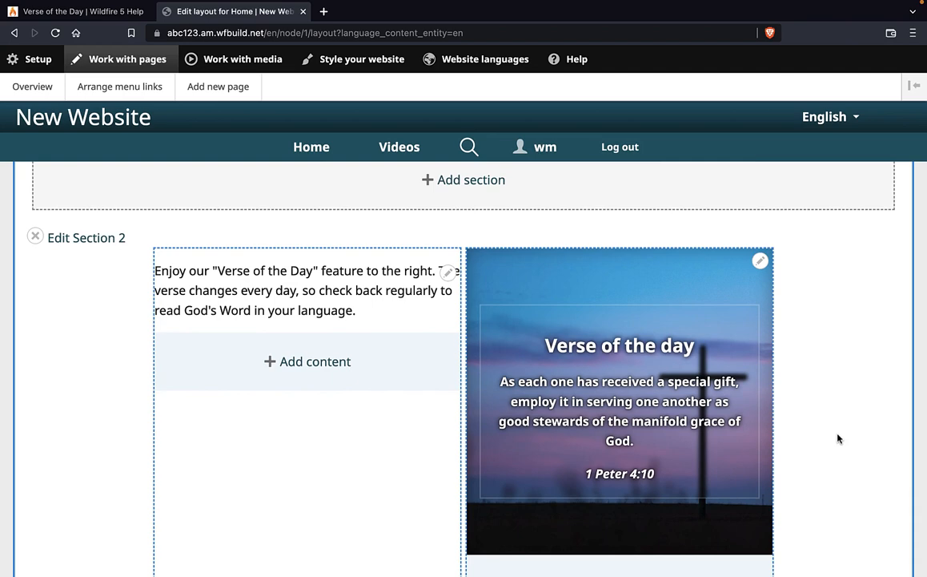
{"action": "scroll", "coordinate": [838, 438], "scroll_direction": "up", "scroll_amount": 12}
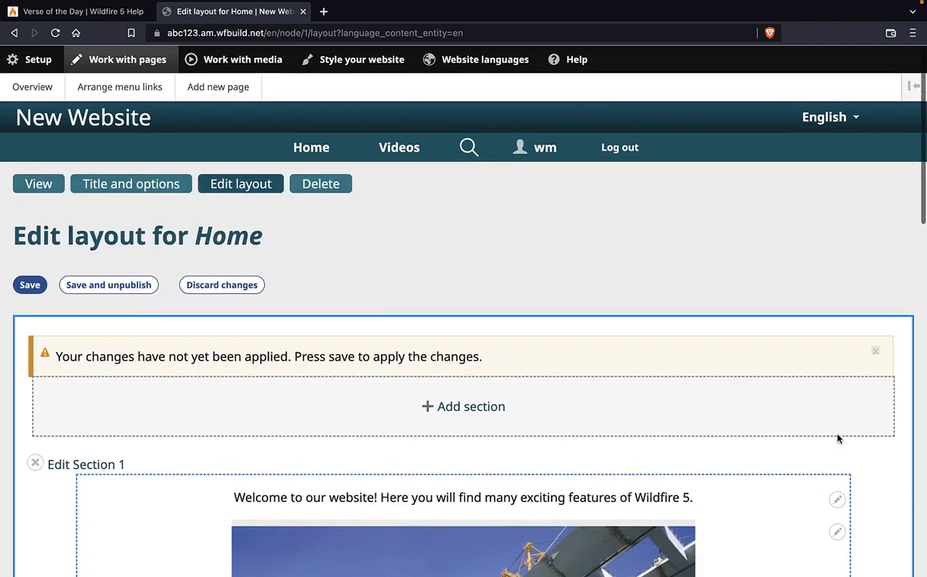
{"action": "left_click", "coordinate": [29, 287]}
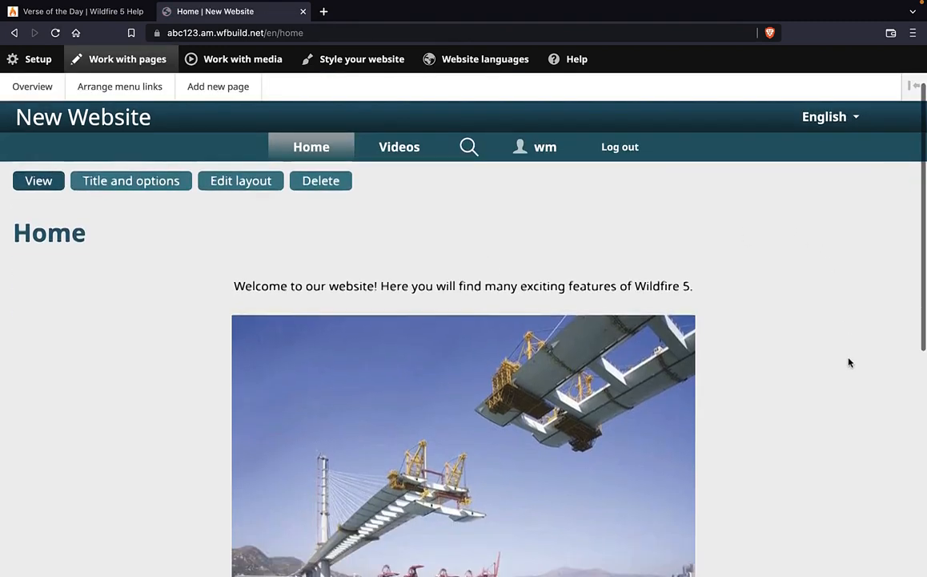
{"action": "scroll", "coordinate": [850, 363], "scroll_direction": "down", "scroll_amount": 3}
{"action": "scroll", "coordinate": [849, 362], "scroll_direction": "down", "scroll_amount": 5}
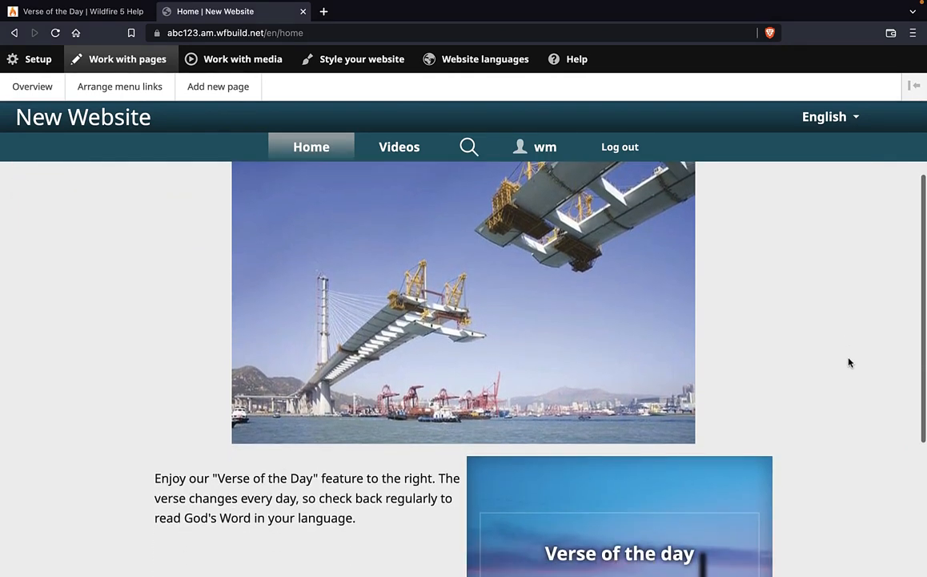
{"action": "scroll", "coordinate": [849, 363], "scroll_direction": "down", "scroll_amount": 1}
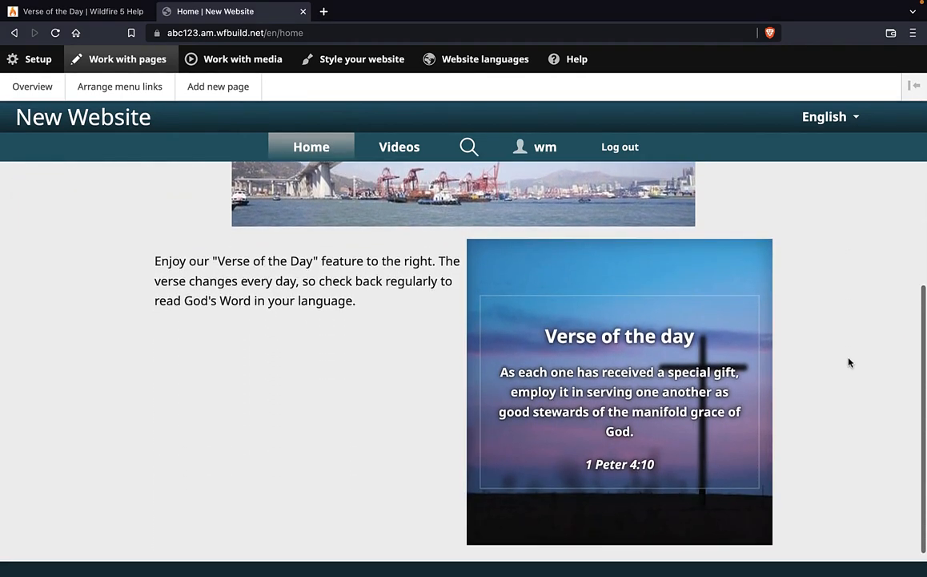